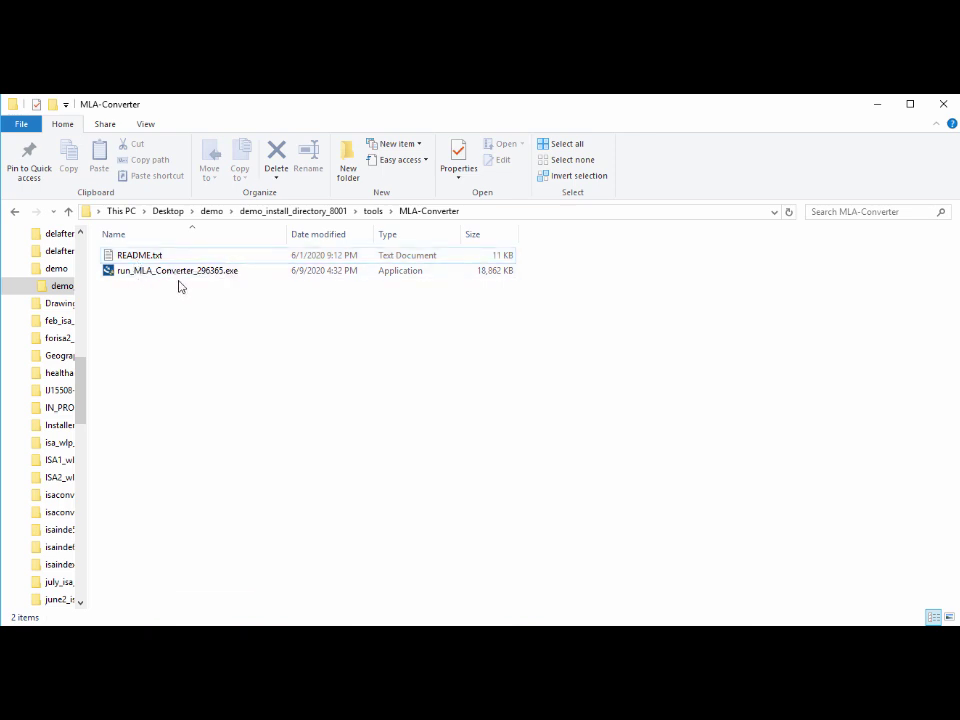
# Step: Open README.txt from the MLA-Converter folder in Notepad++
pyautogui.click(143, 254)
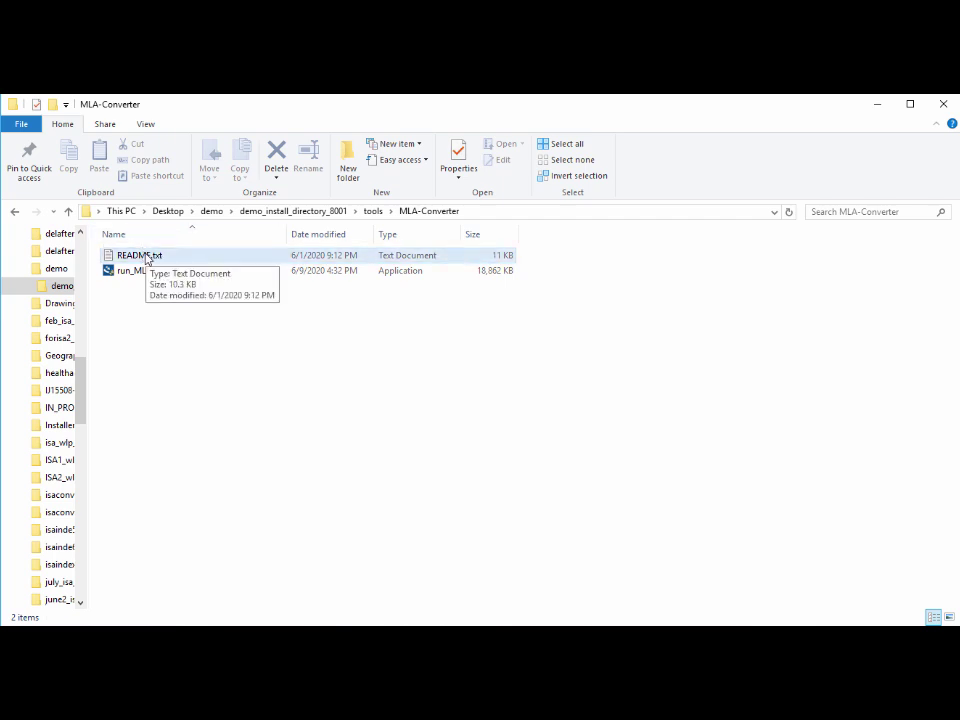
pyautogui.rightClick(146, 257)
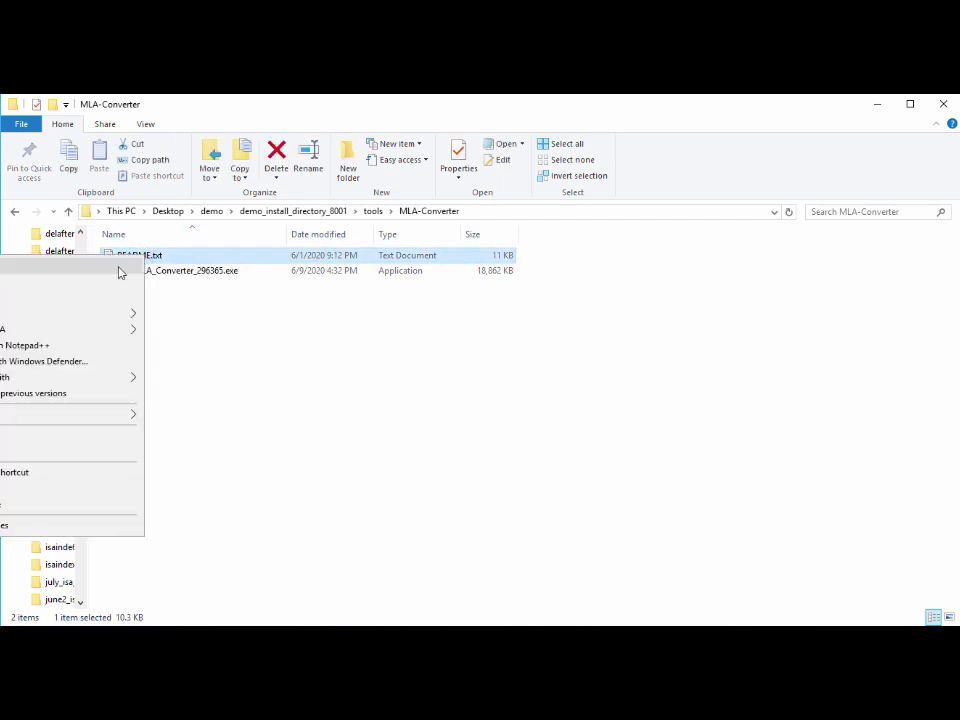
pyautogui.click(36, 345)
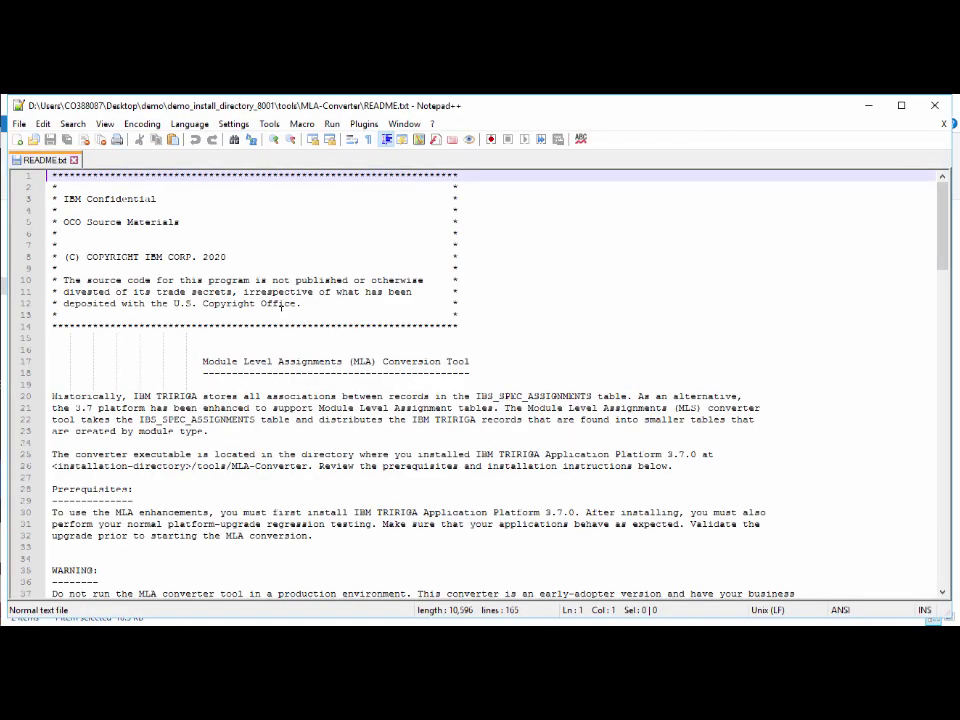
# Step: Read through the MLA Conversion Tool prerequisites and instructions to the end of the file
pyautogui.scroll(-5, 491, 290)
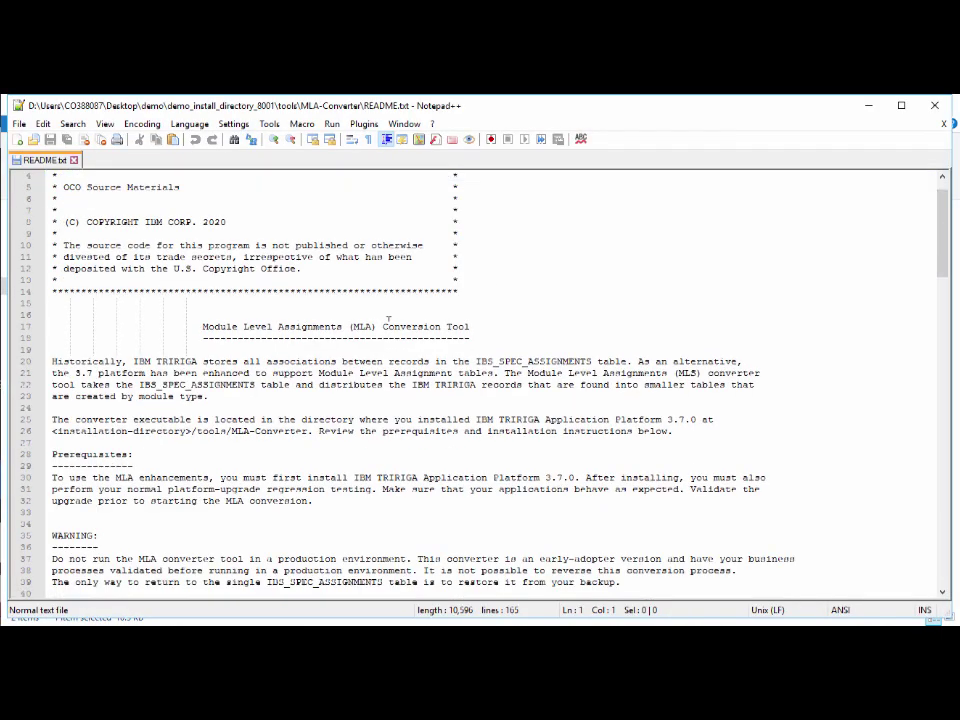
pyautogui.scroll(-7, 138, 305)
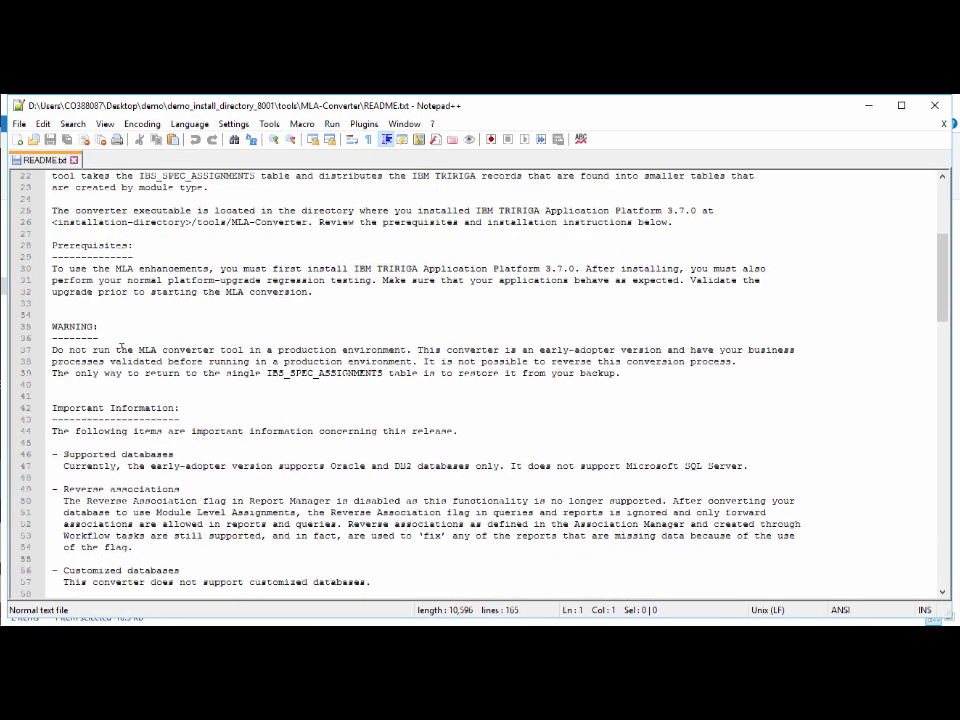
pyautogui.scroll(-5, 138, 306)
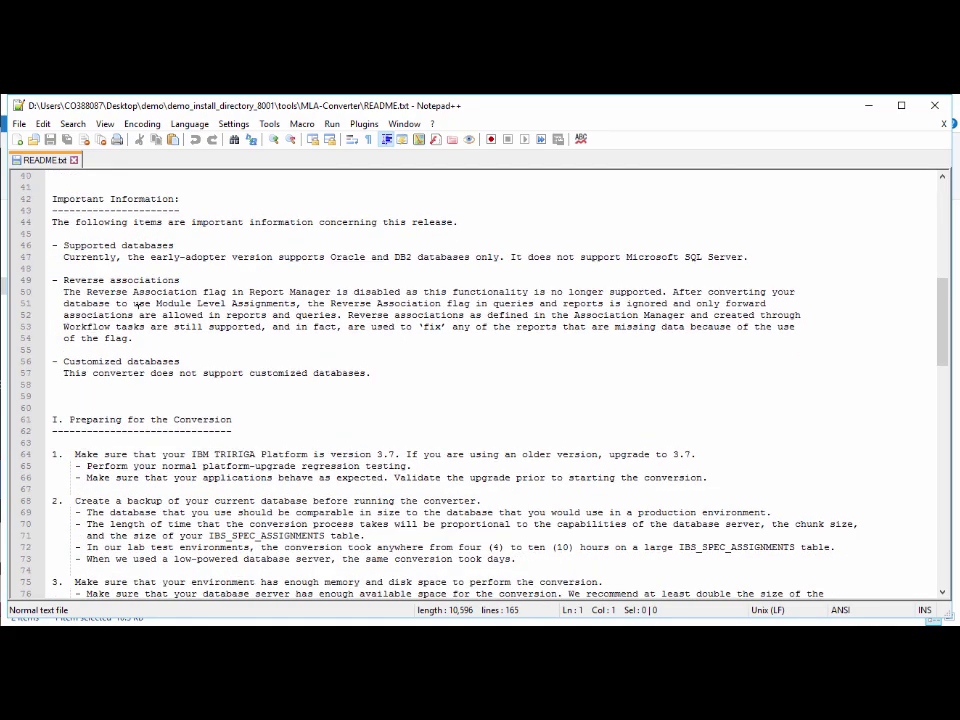
pyautogui.scroll(-2, 480, 385)
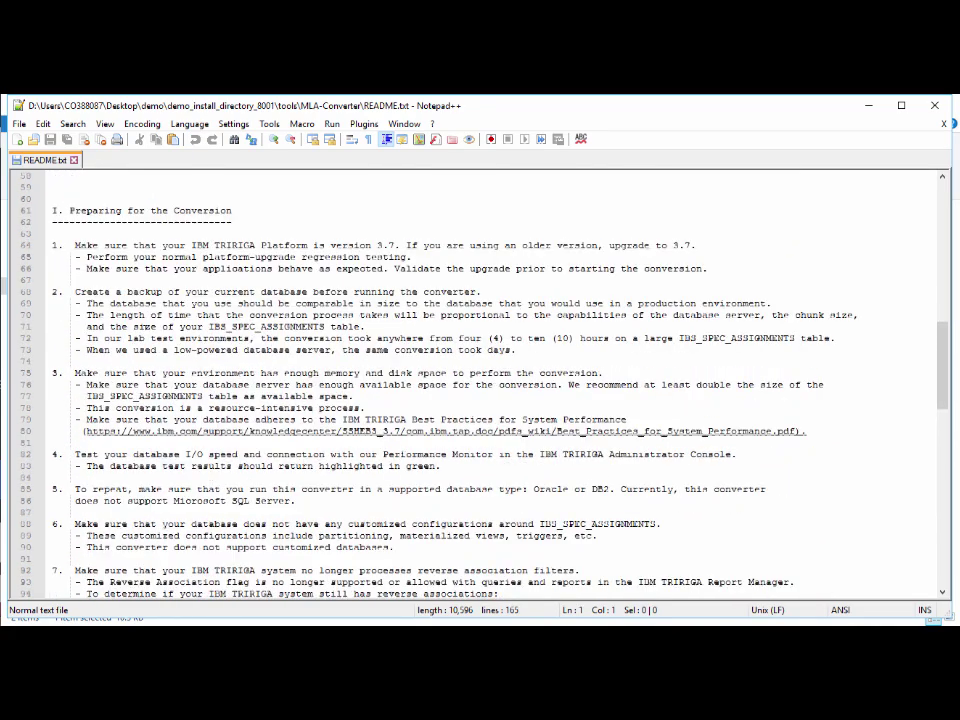
pyautogui.scroll(-1, 149, 316)
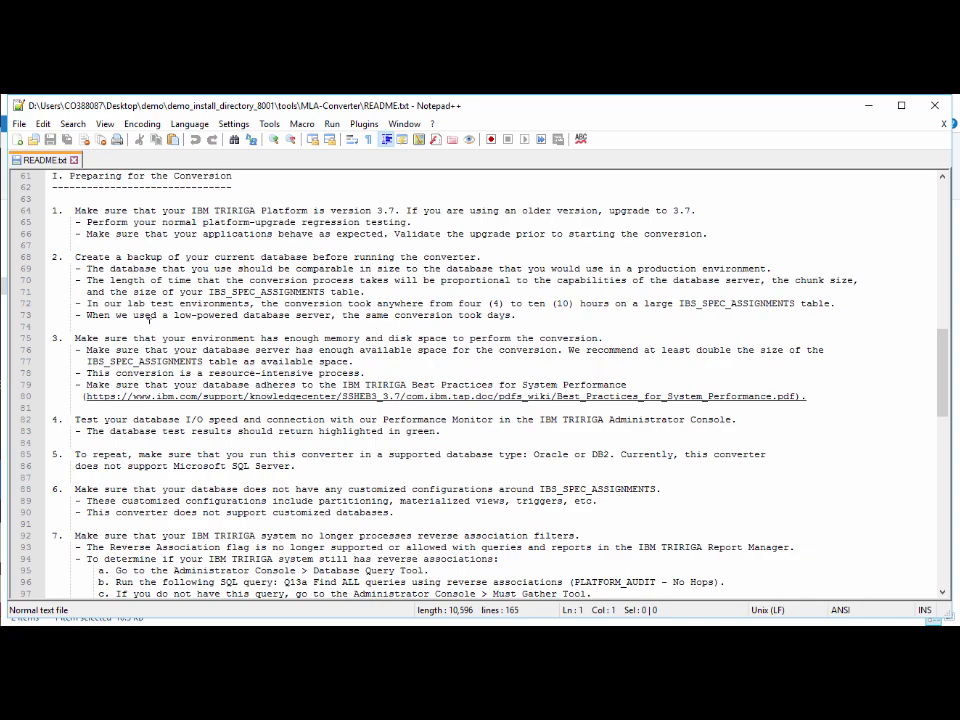
pyautogui.scroll(-12, 149, 318)
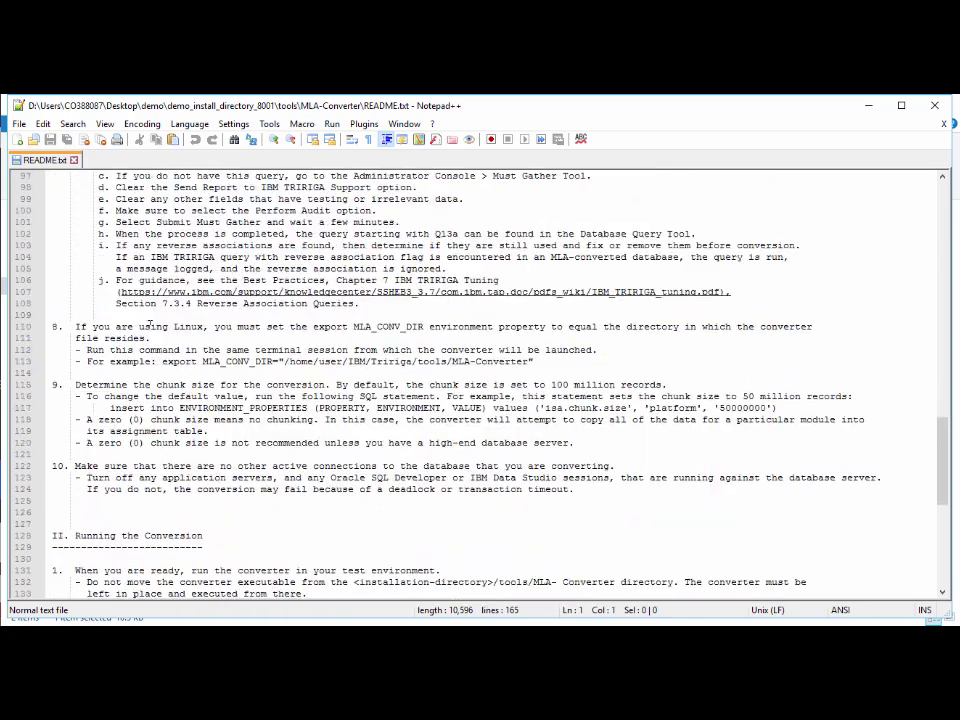
pyautogui.scroll(-10, 149, 322)
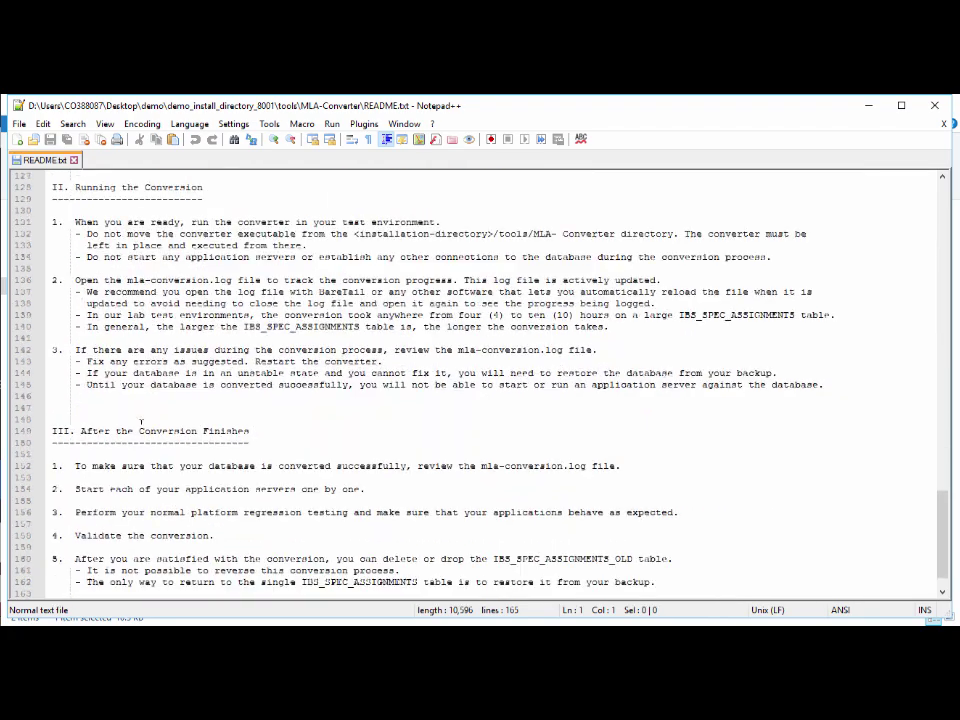
pyautogui.scroll(-1, 145, 418)
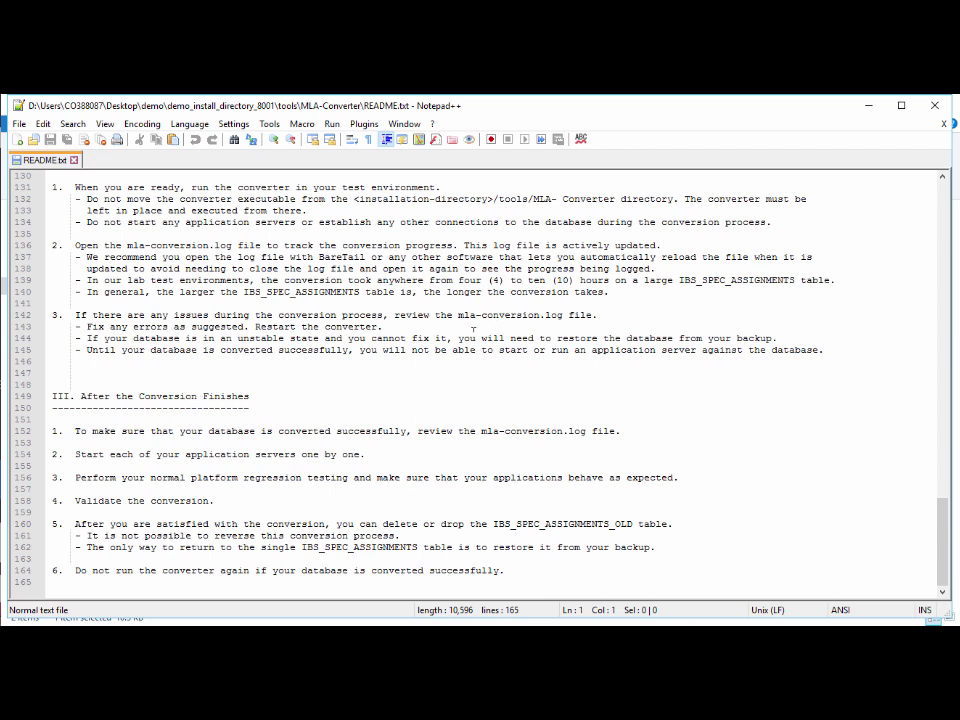
# Step: Close Notepad++ and run run_MLA_Converter_296365.exe, approving the User Account Control prompt
pyautogui.click(935, 106)
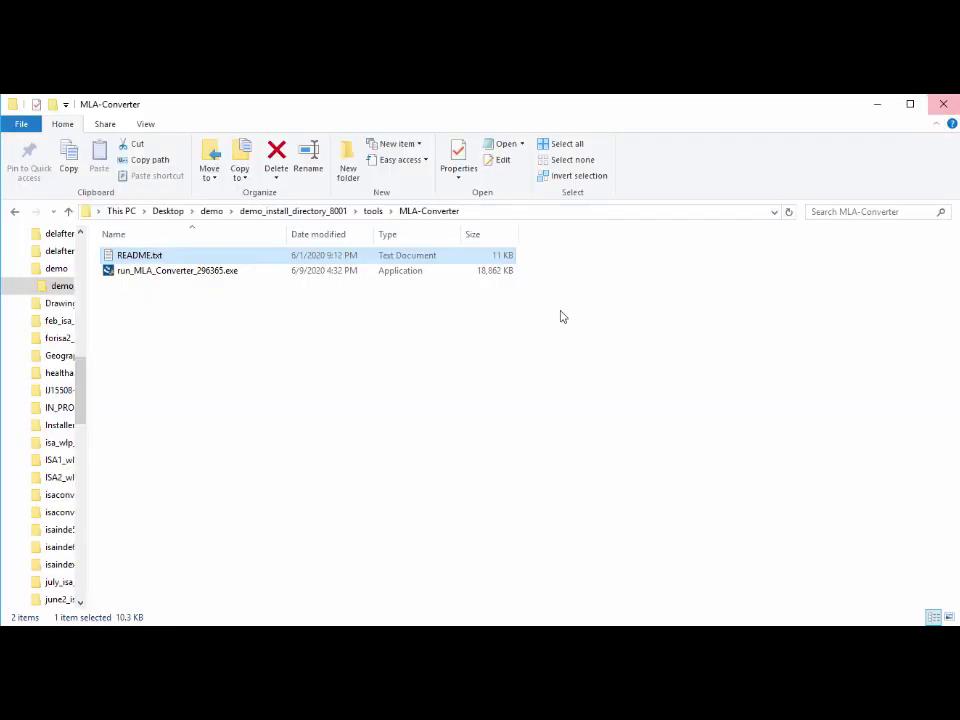
pyautogui.click(266, 320)
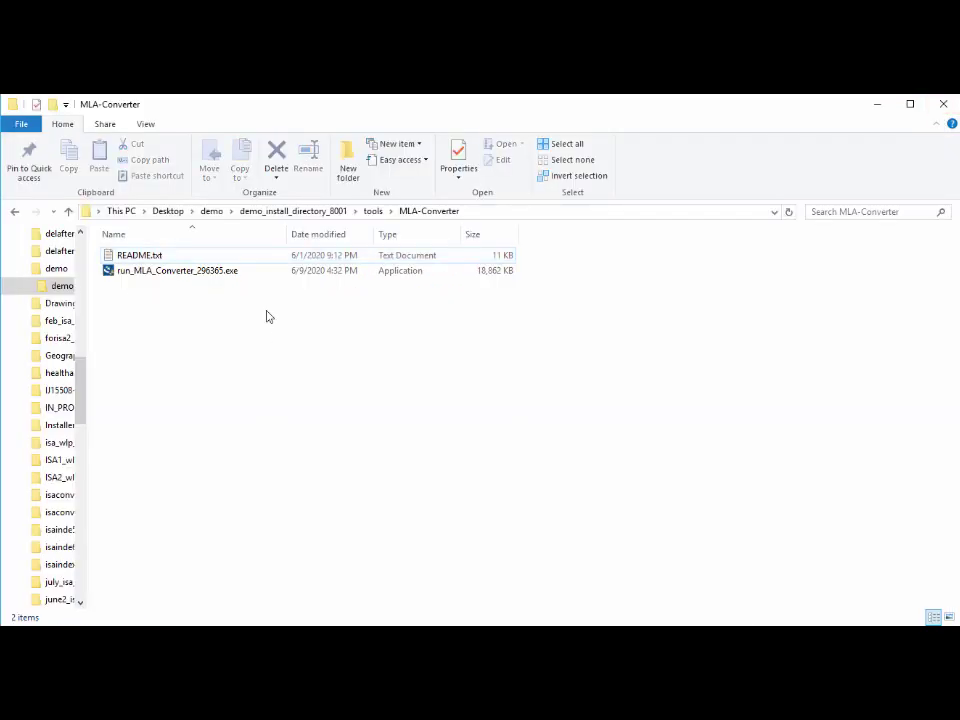
pyautogui.click(146, 276)
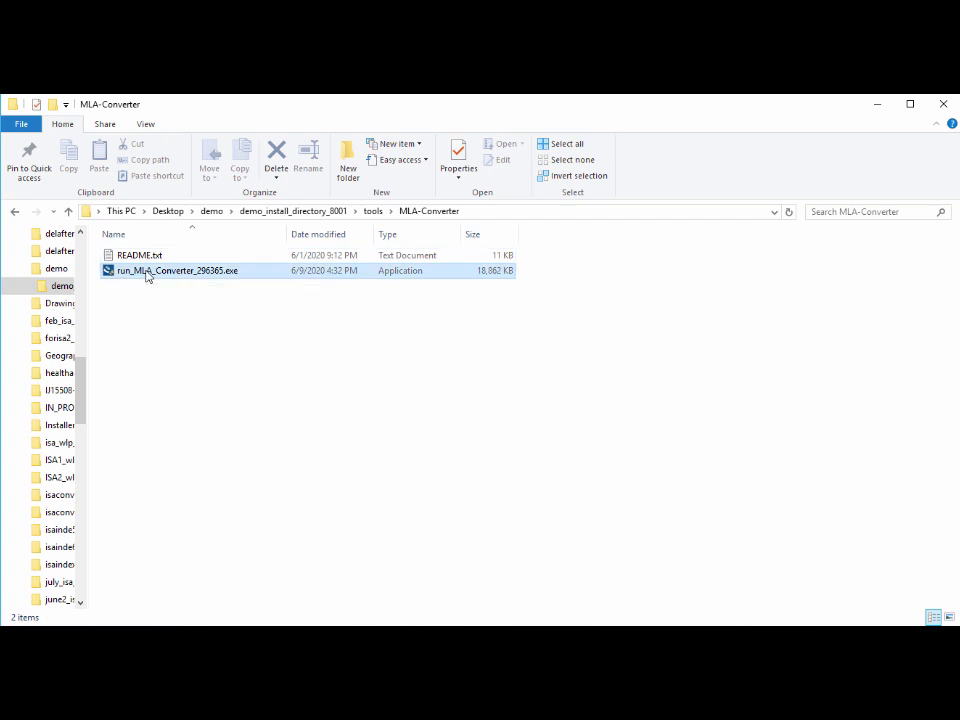
pyautogui.doubleClick(146, 276)
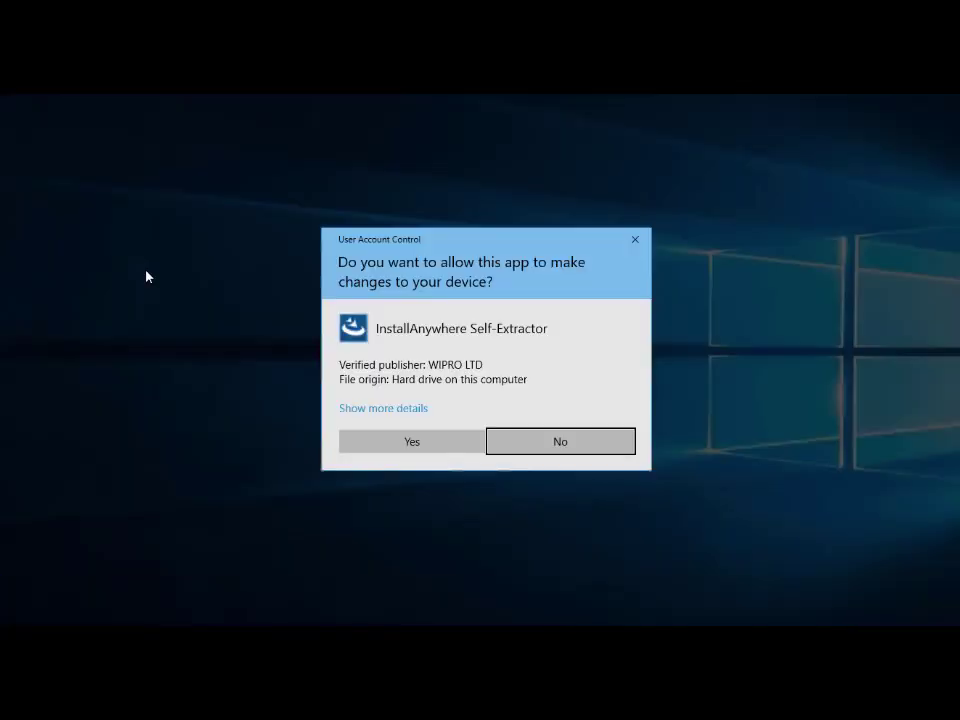
pyautogui.click(420, 446)
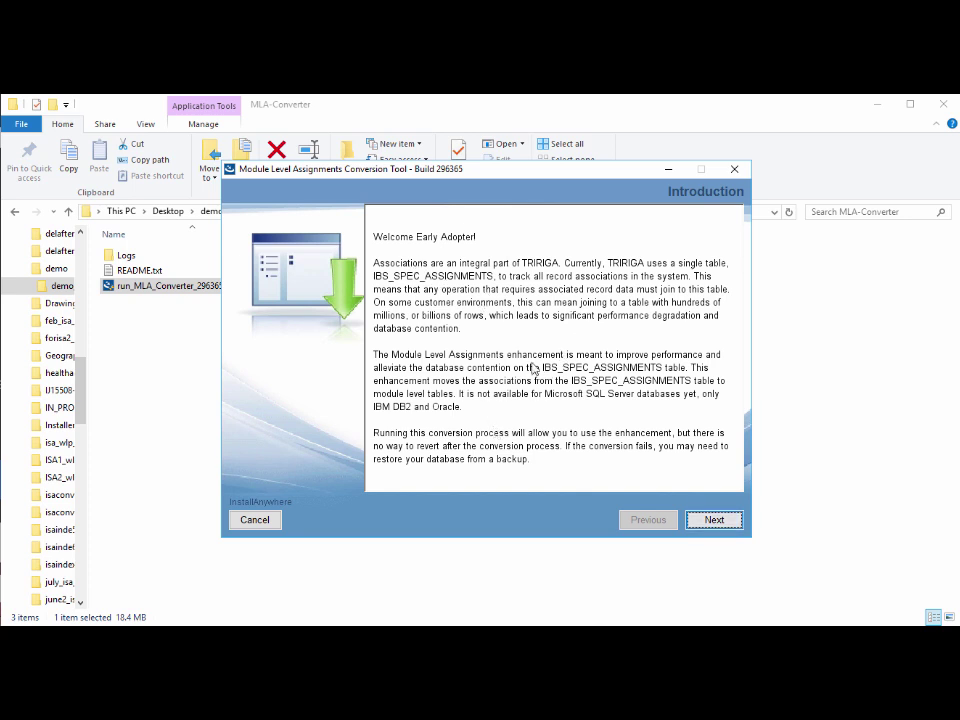
# Step: Pass the Introduction page, choose 'Yes, I have created a database backup', and continue
pyautogui.click(707, 520)
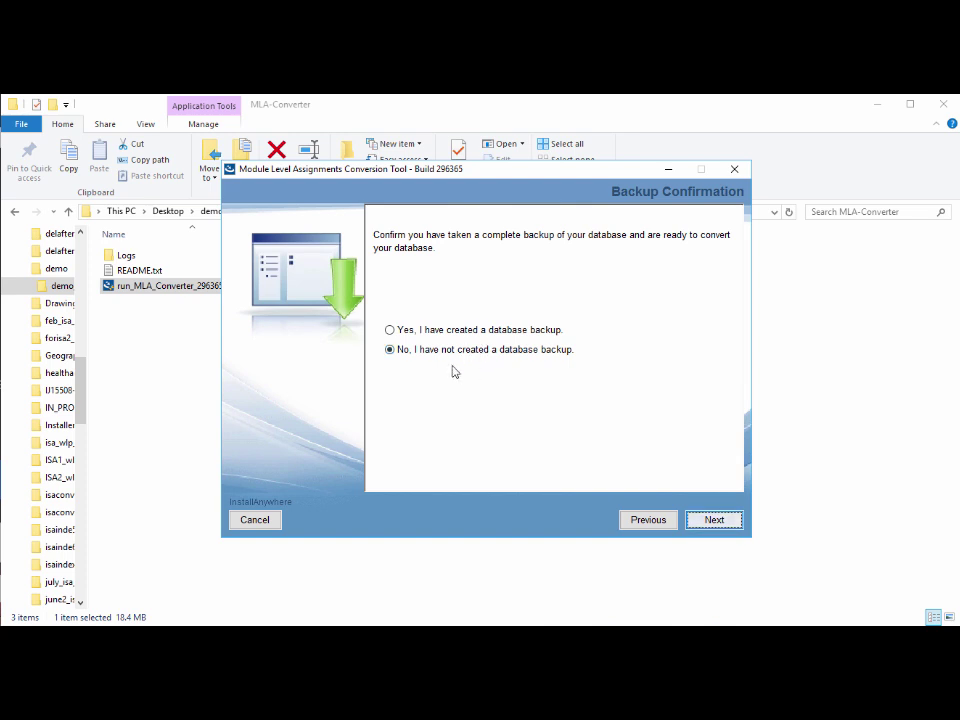
pyautogui.click(390, 331)
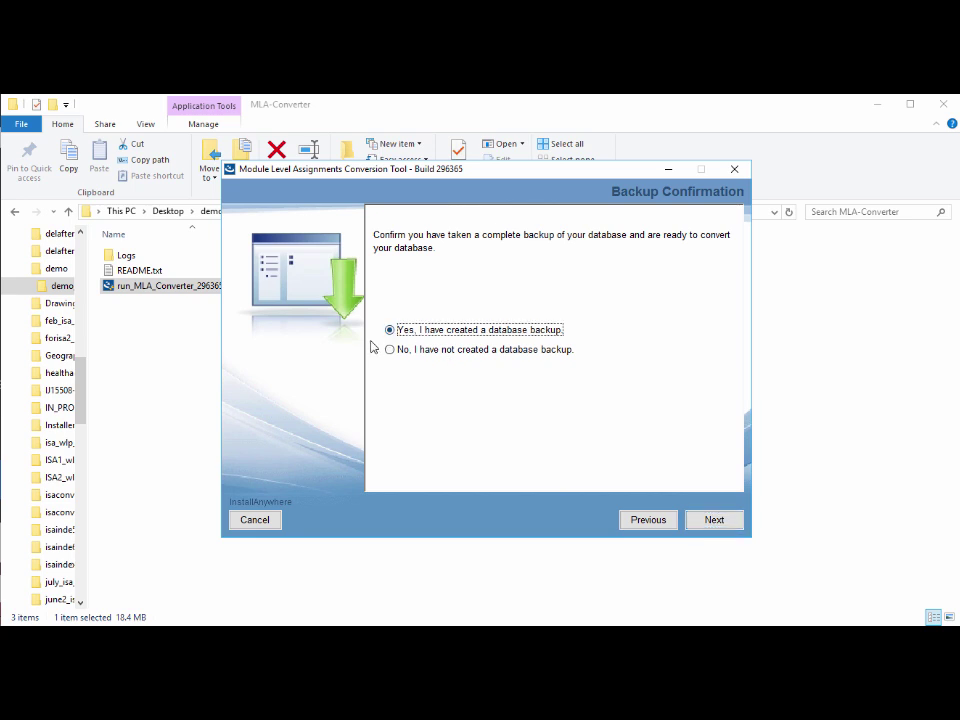
pyautogui.click(720, 522)
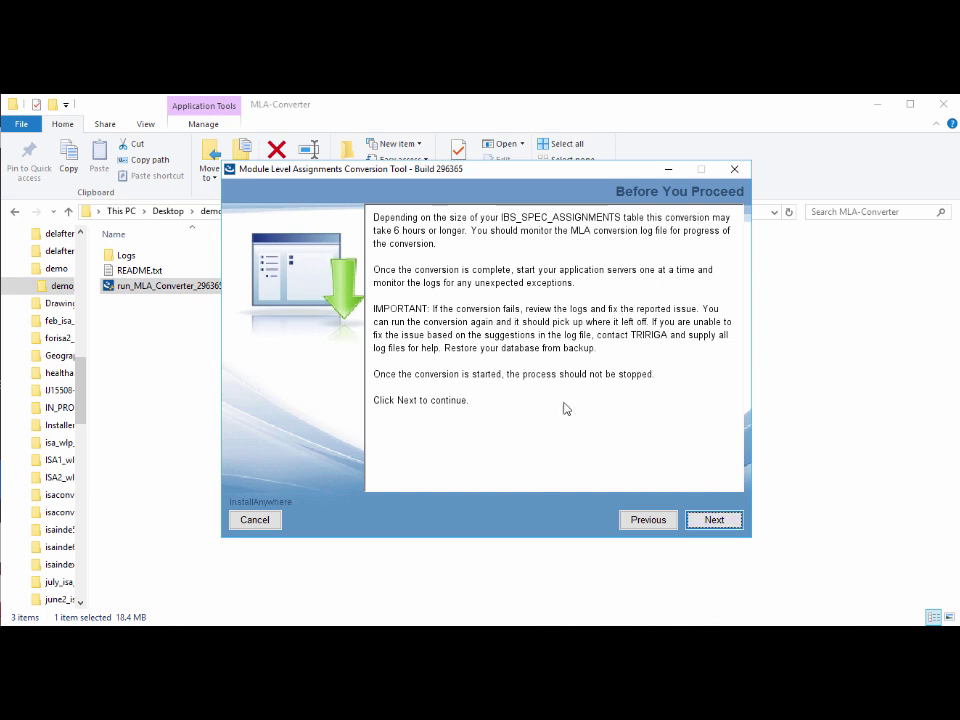
# Step: Continue past Before You Proceed and start the install from the Conversion Confirmation page
pyautogui.click(712, 520)
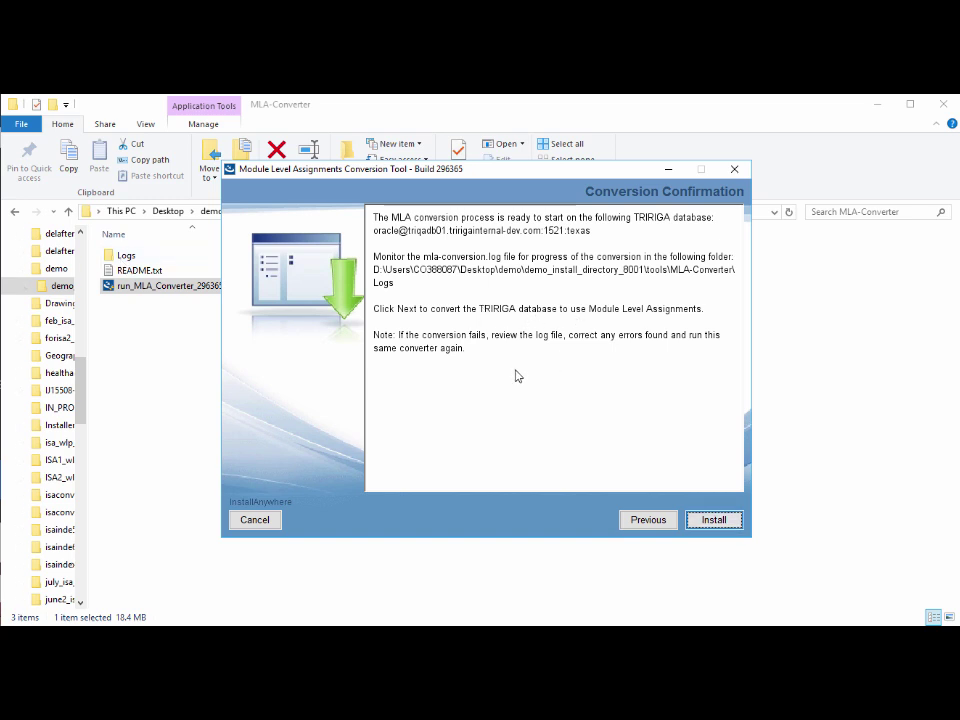
pyautogui.click(715, 521)
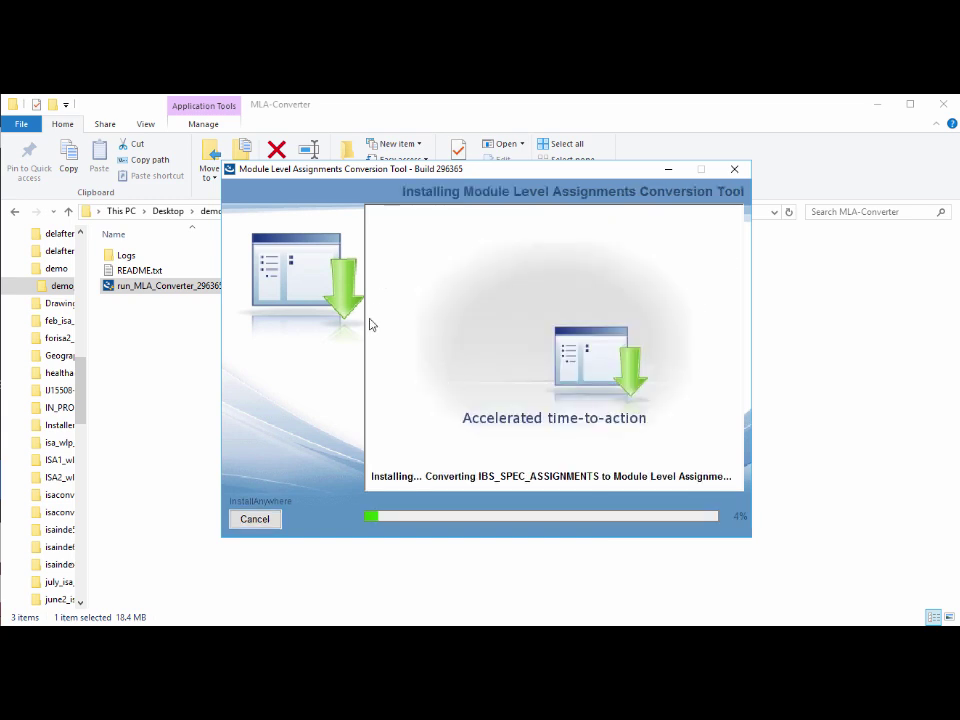
# Step: Open mla-conversion.log from the Logs folder in BareTail and move its window aside
pyautogui.click(127, 258)
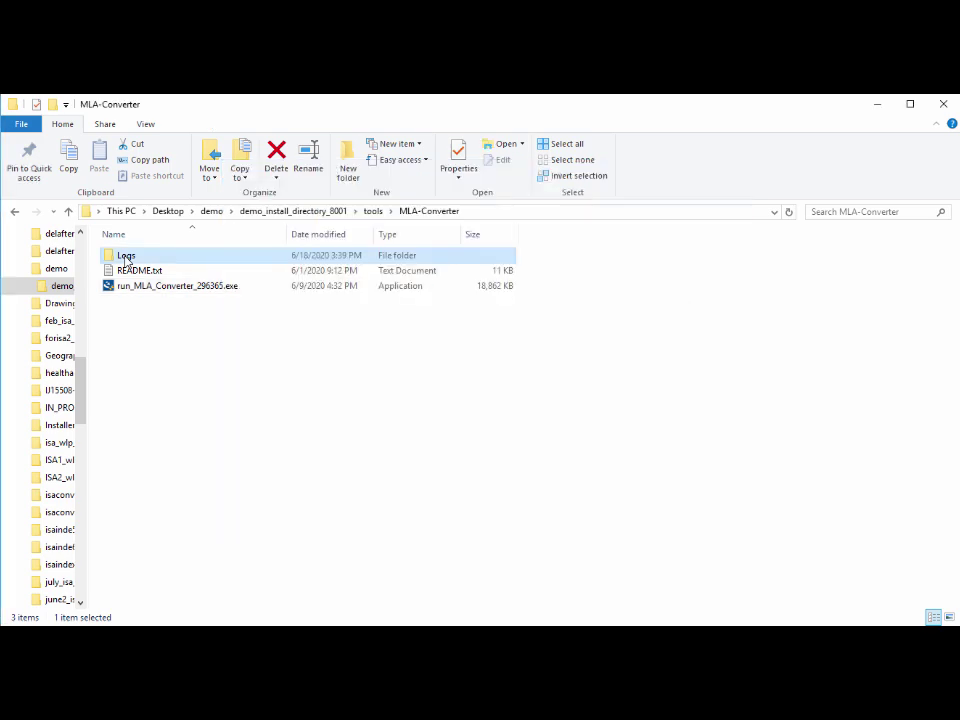
pyautogui.doubleClick(126, 258)
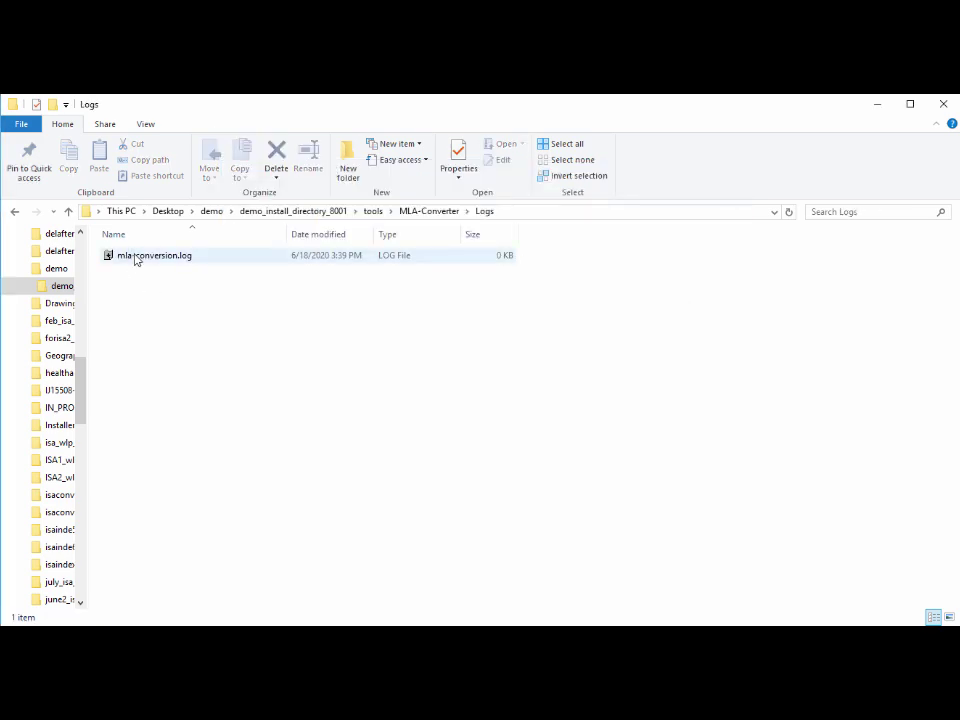
pyautogui.doubleClick(136, 258)
pyautogui.moveTo(226, 100); pyautogui.dragTo(645, 208)
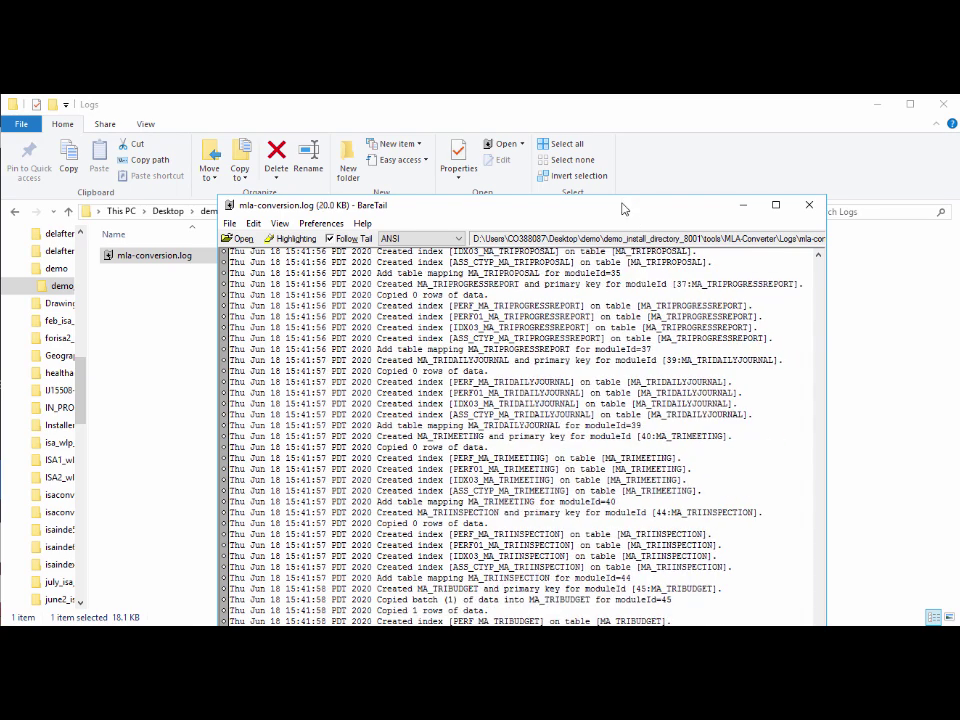
# Step: Reposition and shorten the BareTail window, then scroll back through earlier log entries
pyautogui.moveTo(624, 208); pyautogui.dragTo(568, 121)
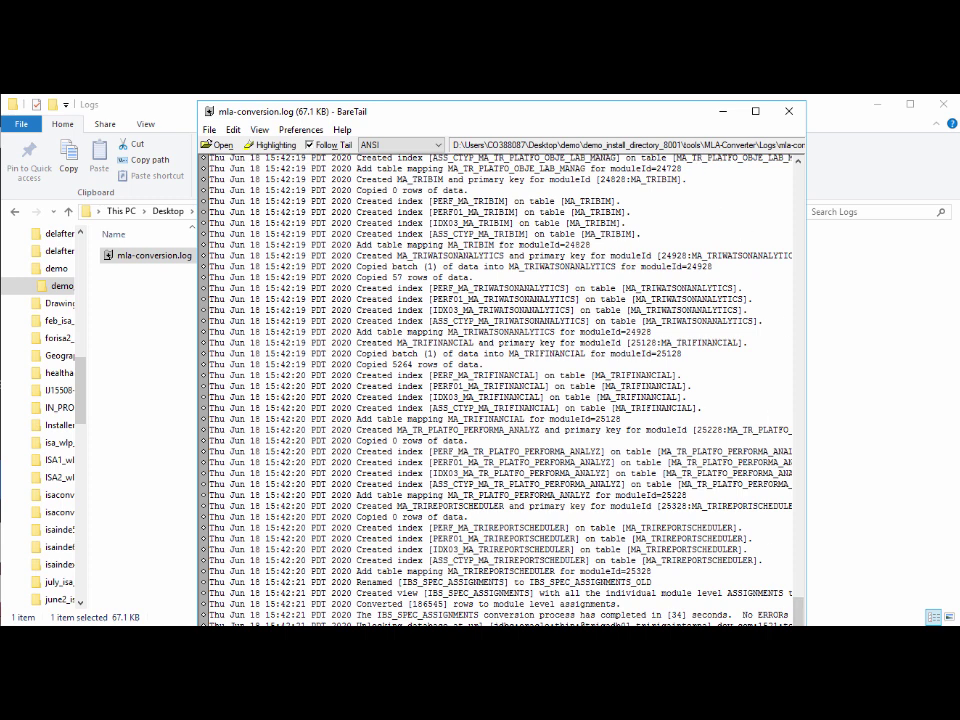
pyautogui.moveTo(730, 625); pyautogui.dragTo(730, 561)
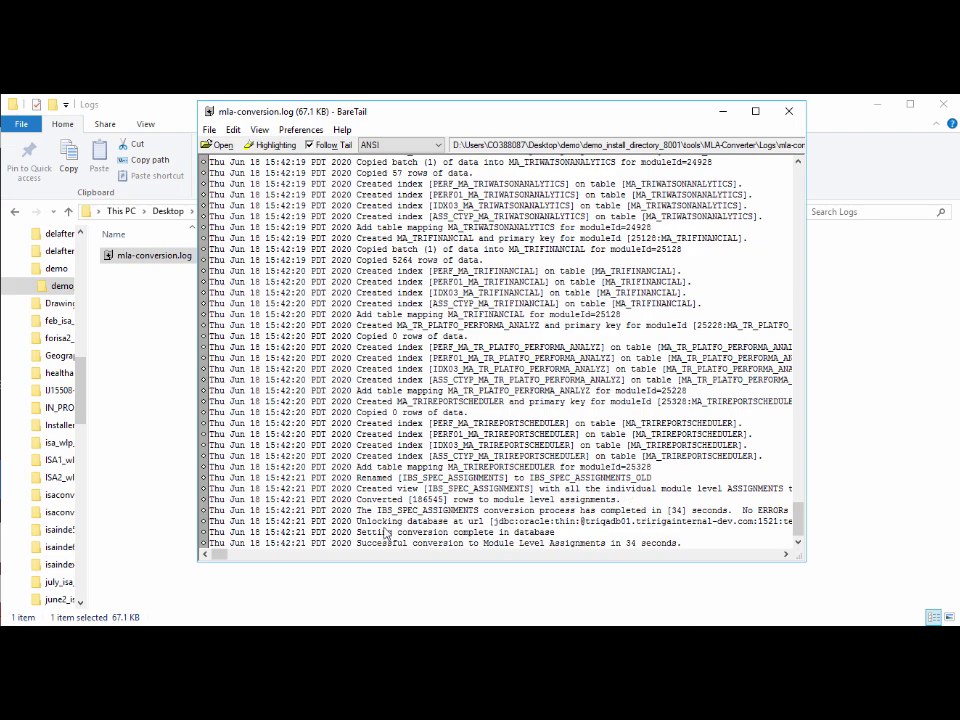
pyautogui.scroll(15, 437, 458)
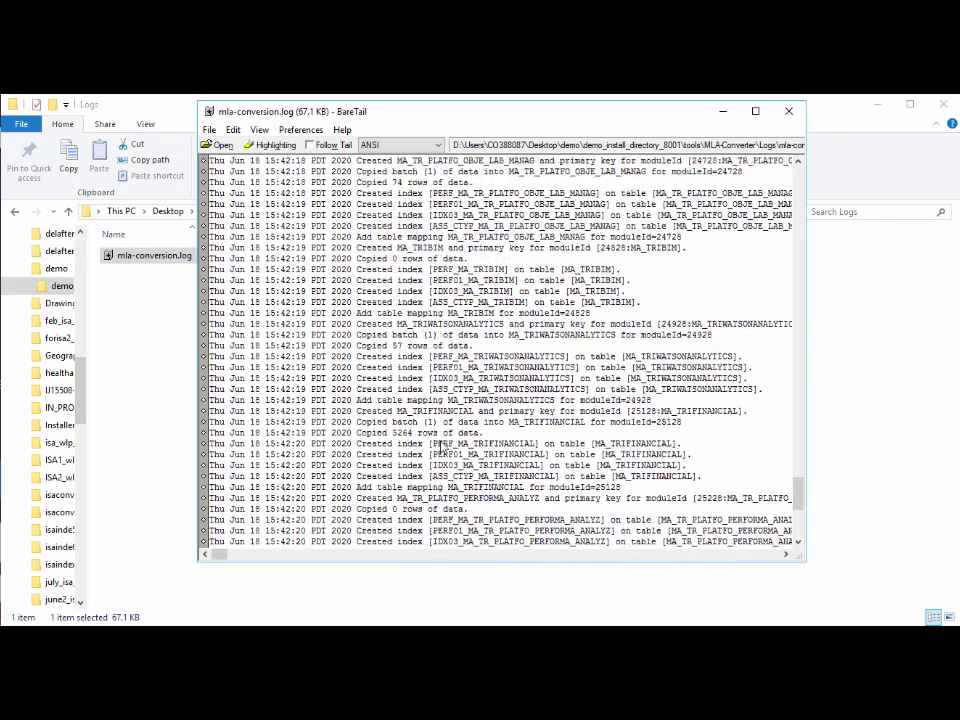
pyautogui.scroll(15, 441, 447)
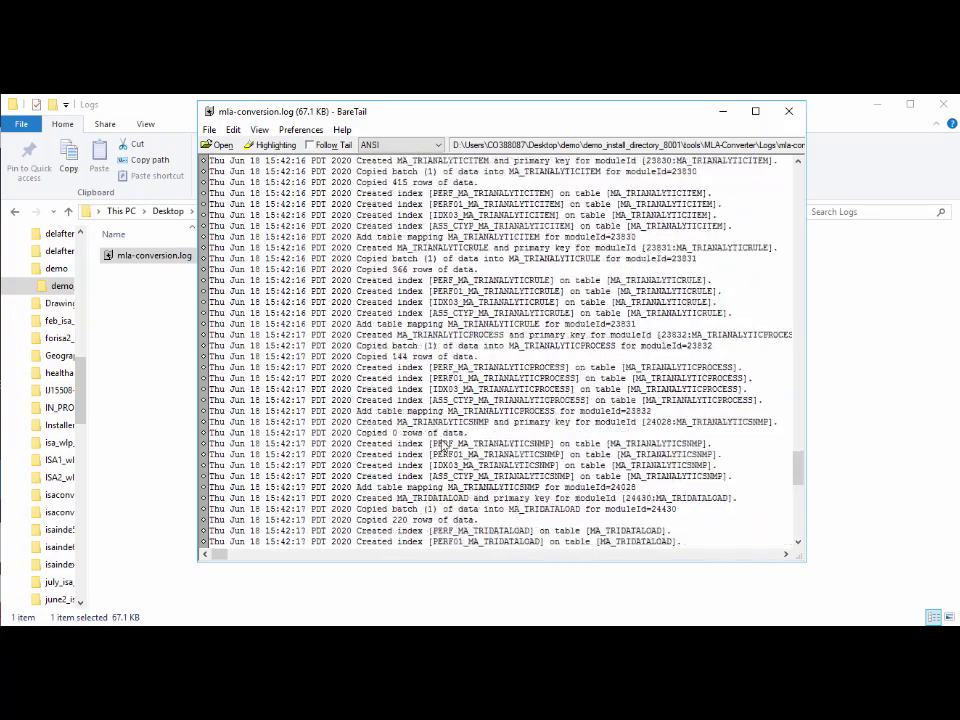
pyautogui.scroll(15, 441, 447)
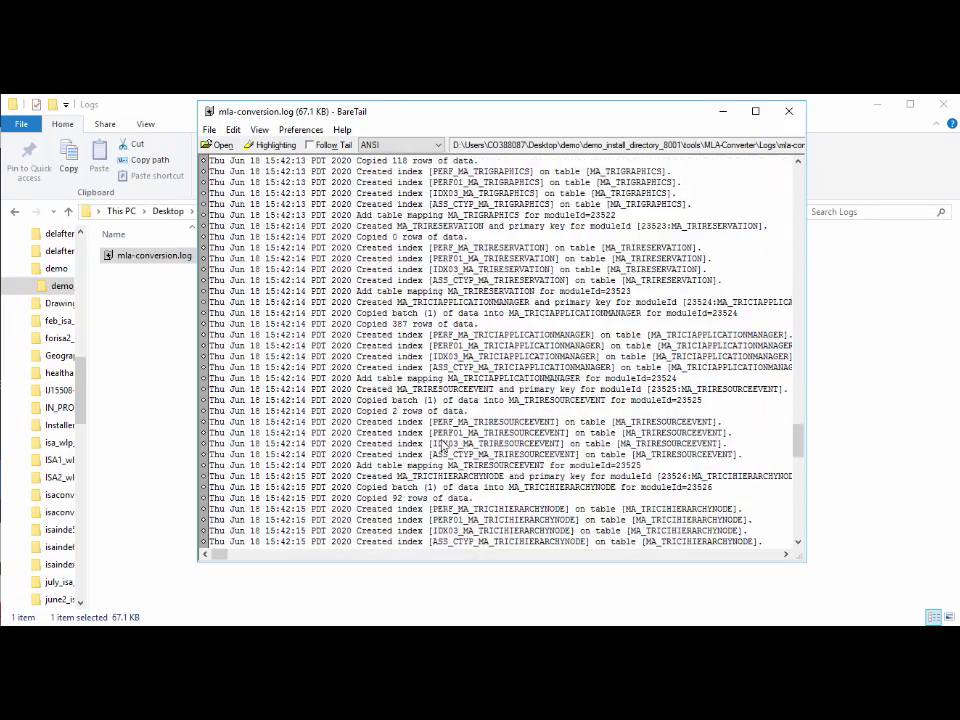
pyautogui.scroll(10, 441, 447)
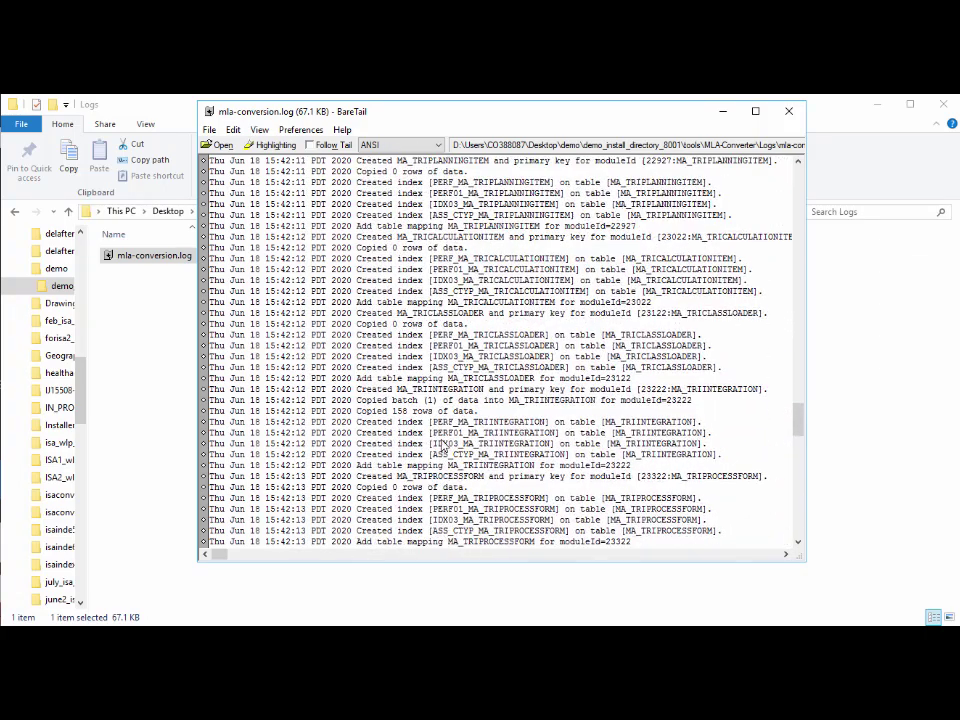
pyautogui.scroll(15, 441, 447)
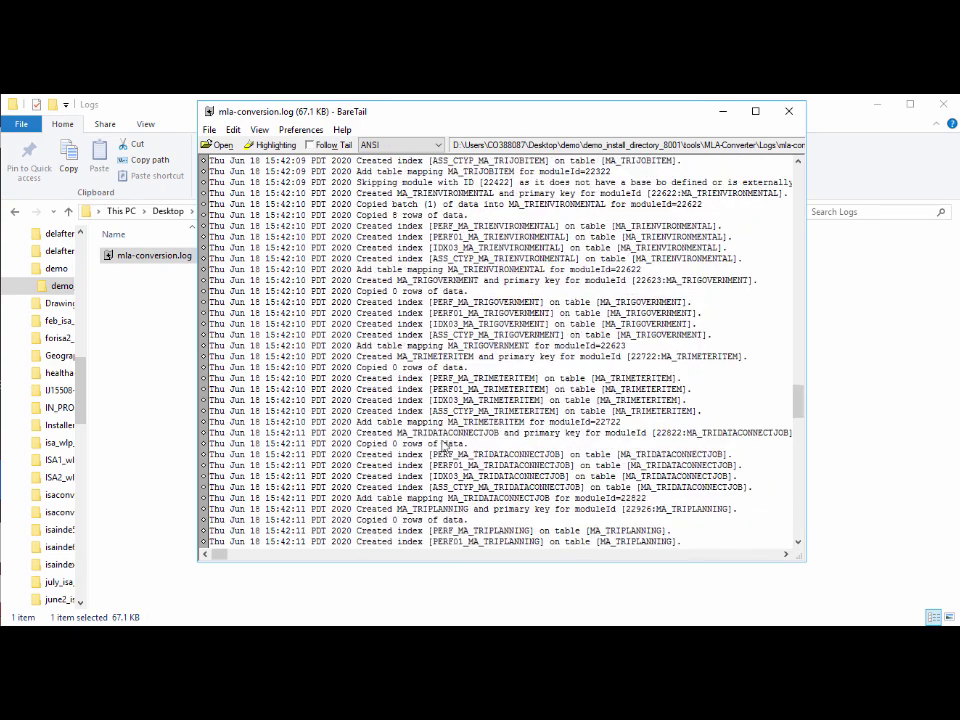
pyautogui.scroll(15, 447, 440)
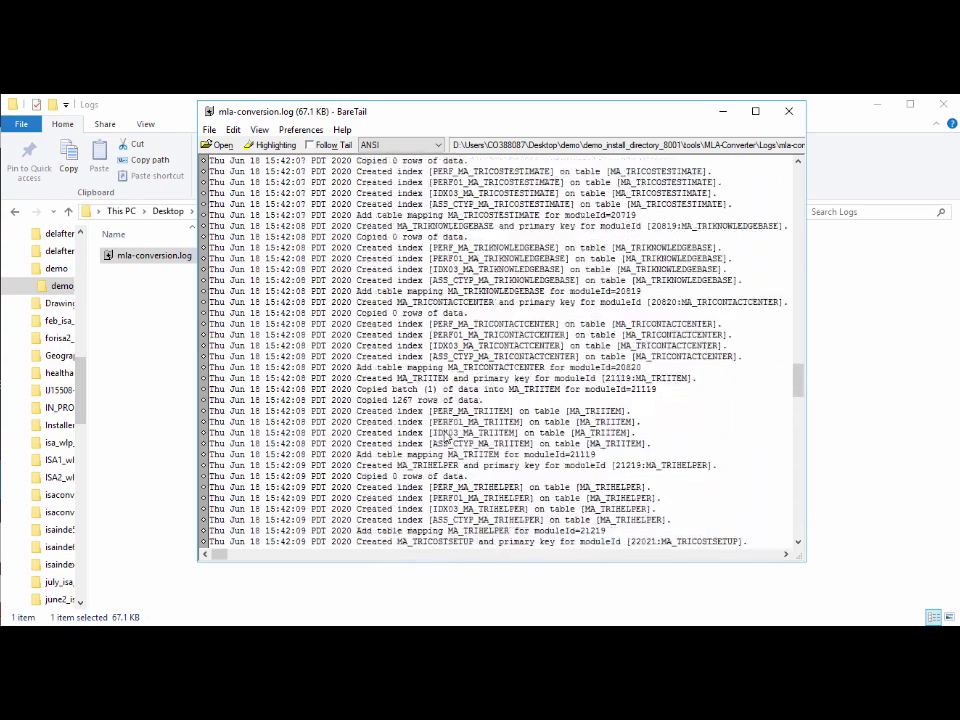
pyautogui.scroll(15, 447, 440)
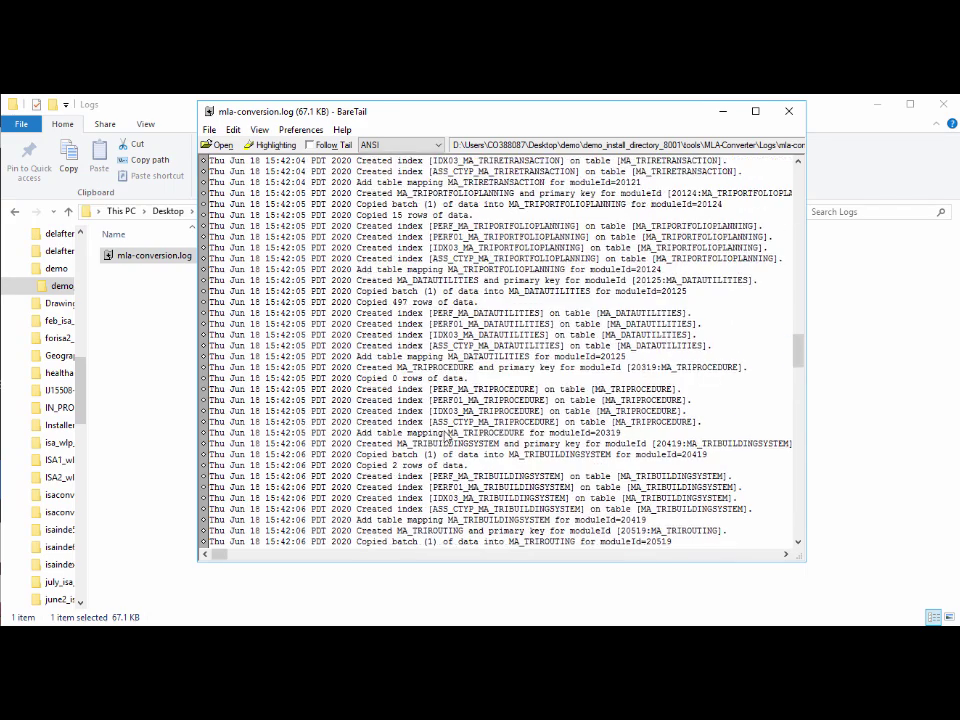
# Step: Scroll further up the log, then return to the final 186545-rows, 34-second success entry
pyautogui.scroll(6, 447, 440)
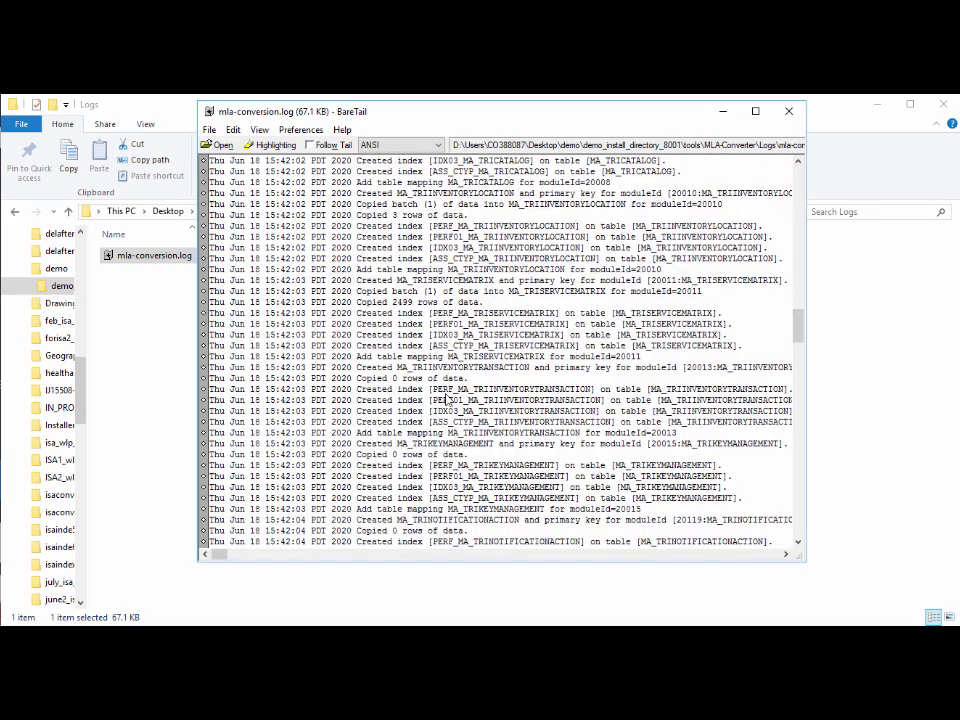
pyautogui.scroll(5, 445, 398)
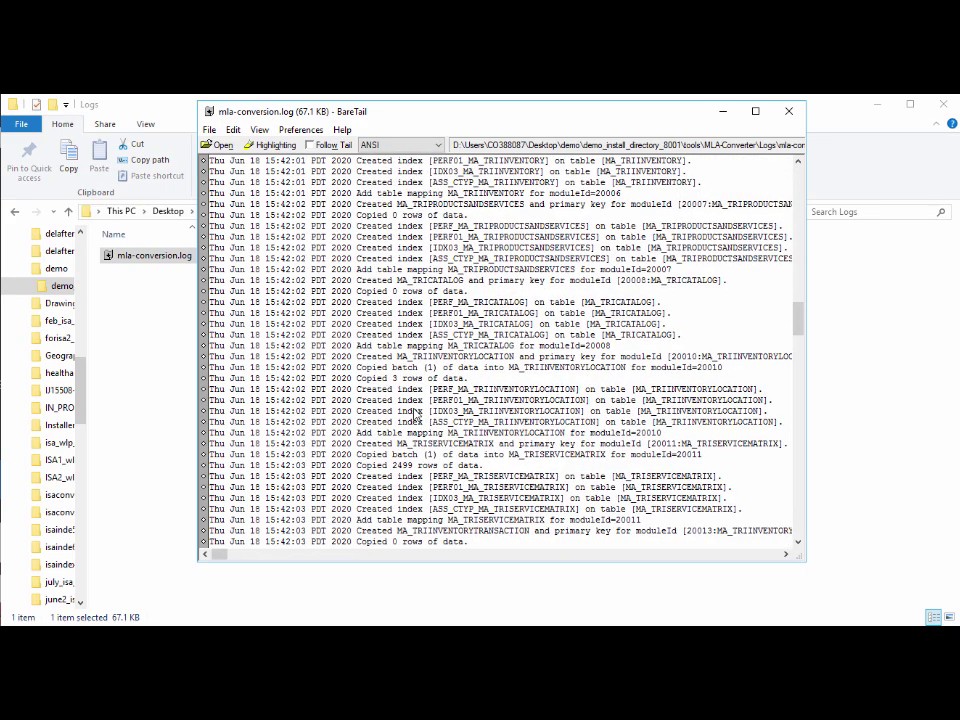
pyautogui.scroll(15, 415, 413)
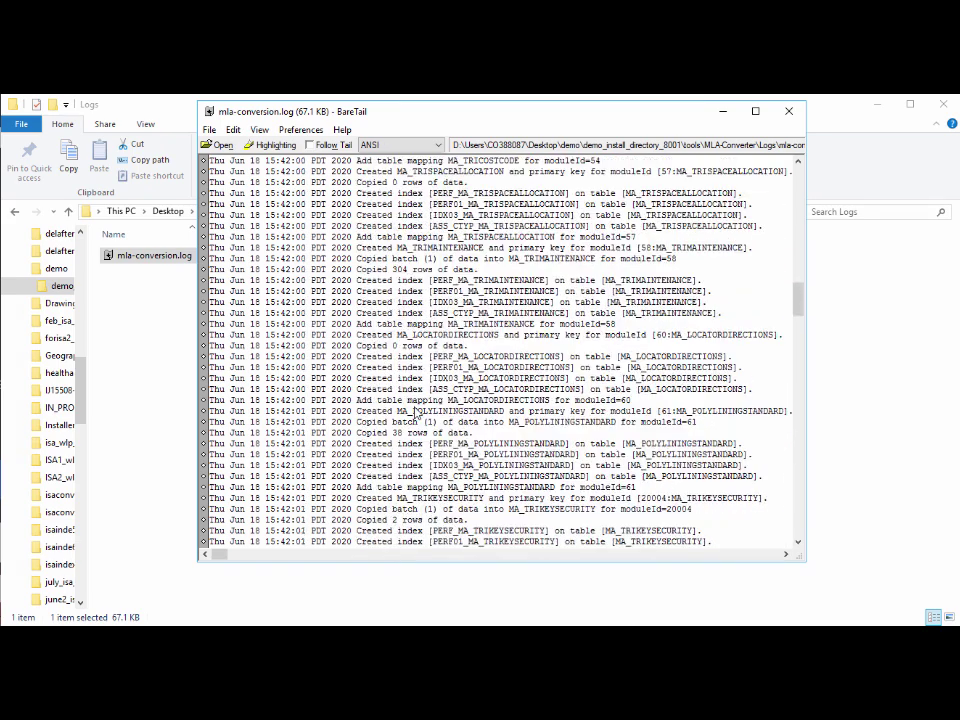
pyautogui.scroll(6, 415, 413)
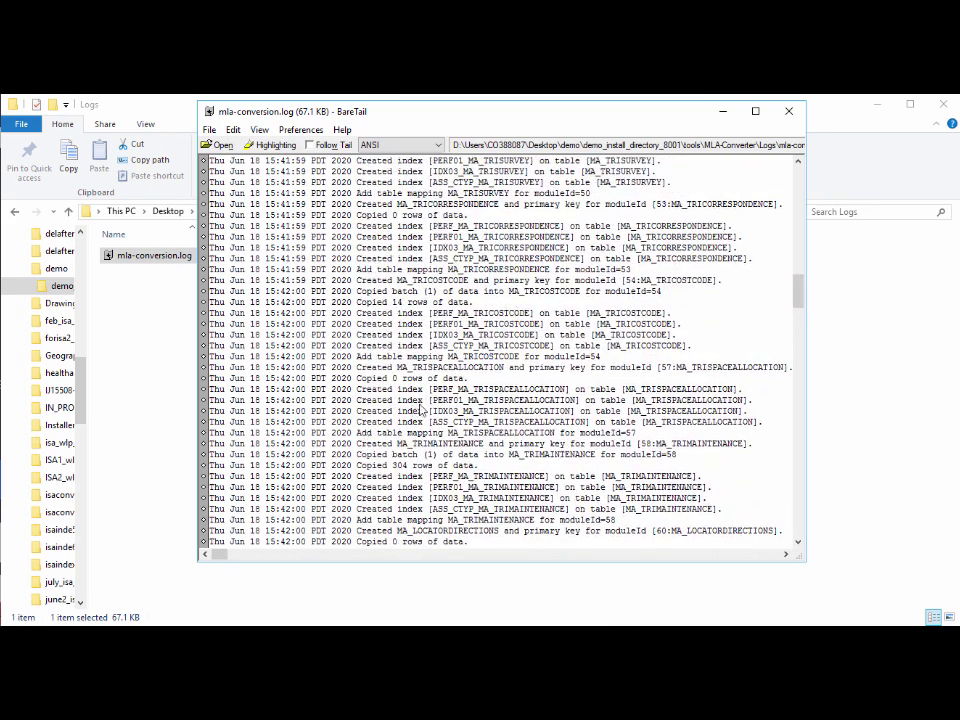
pyautogui.scroll(3, 422, 409)
pyautogui.scroll(5, 428, 404)
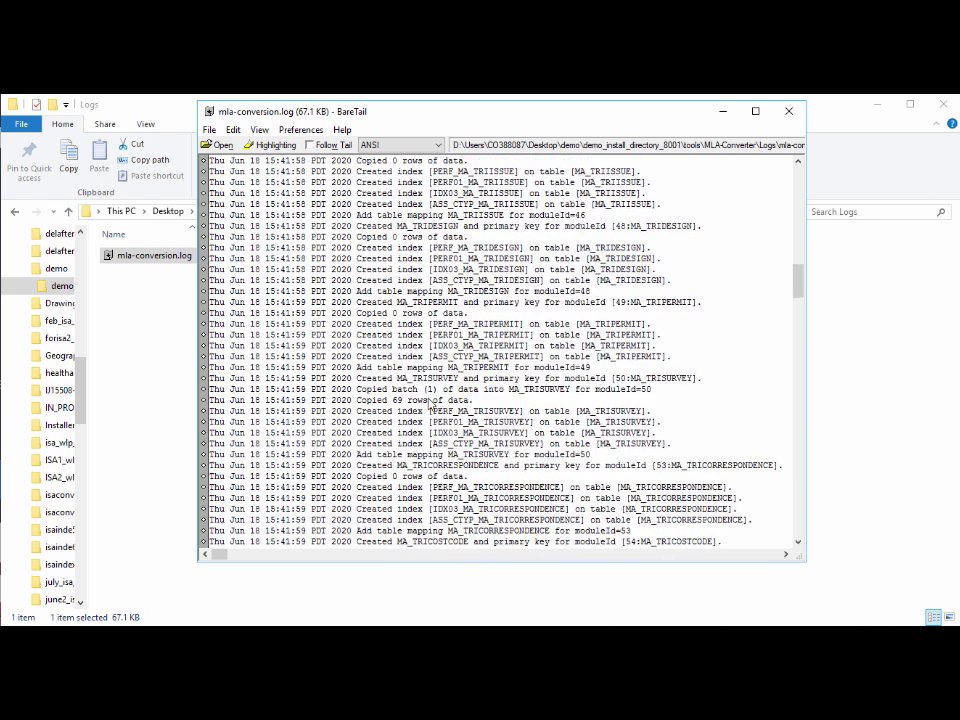
pyautogui.scroll(2, 443, 397)
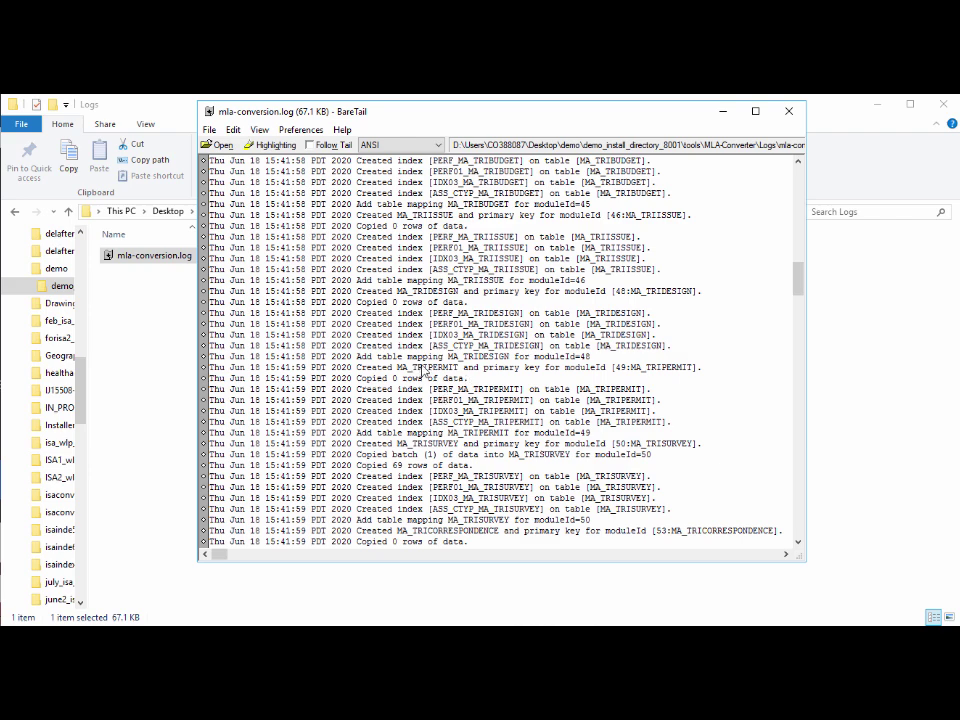
pyautogui.scroll(20, 428, 372)
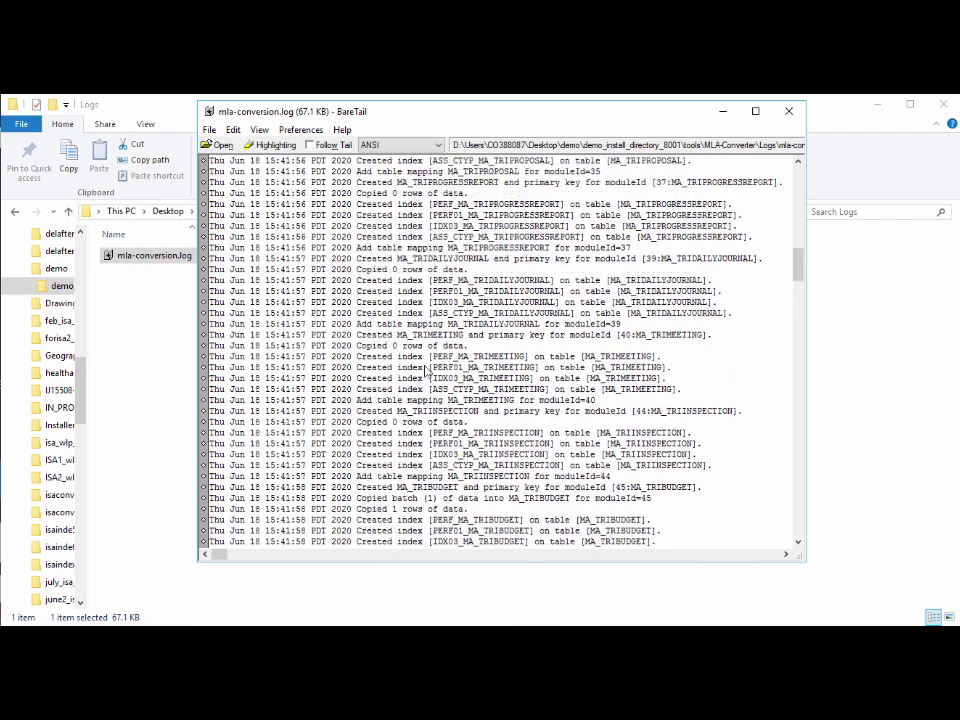
pyautogui.scroll(15, 428, 372)
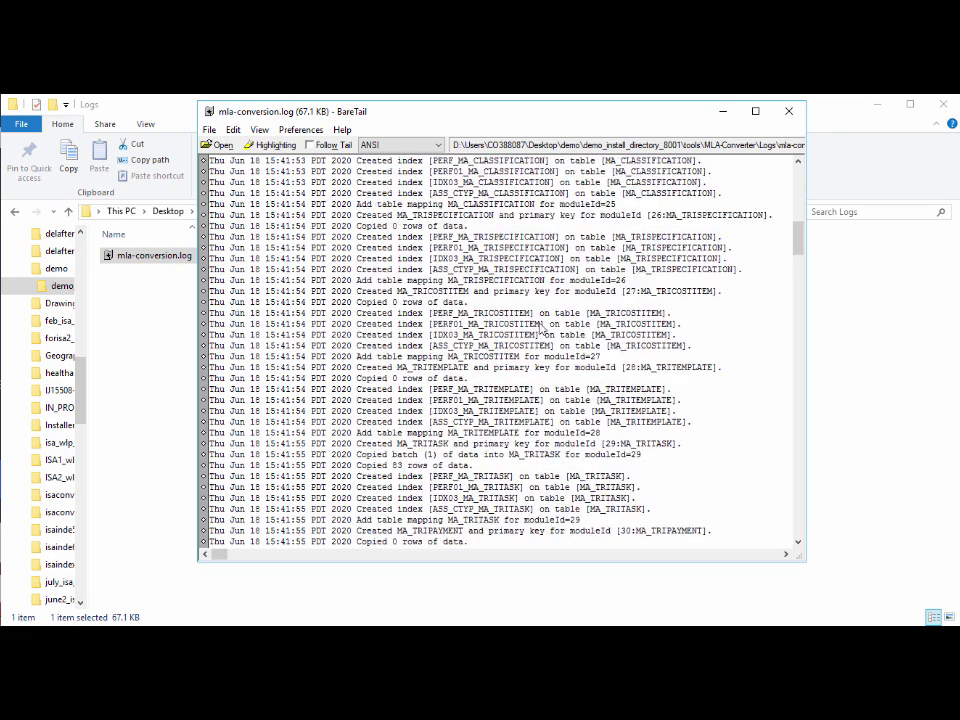
pyautogui.scroll(-20, 782, 482)
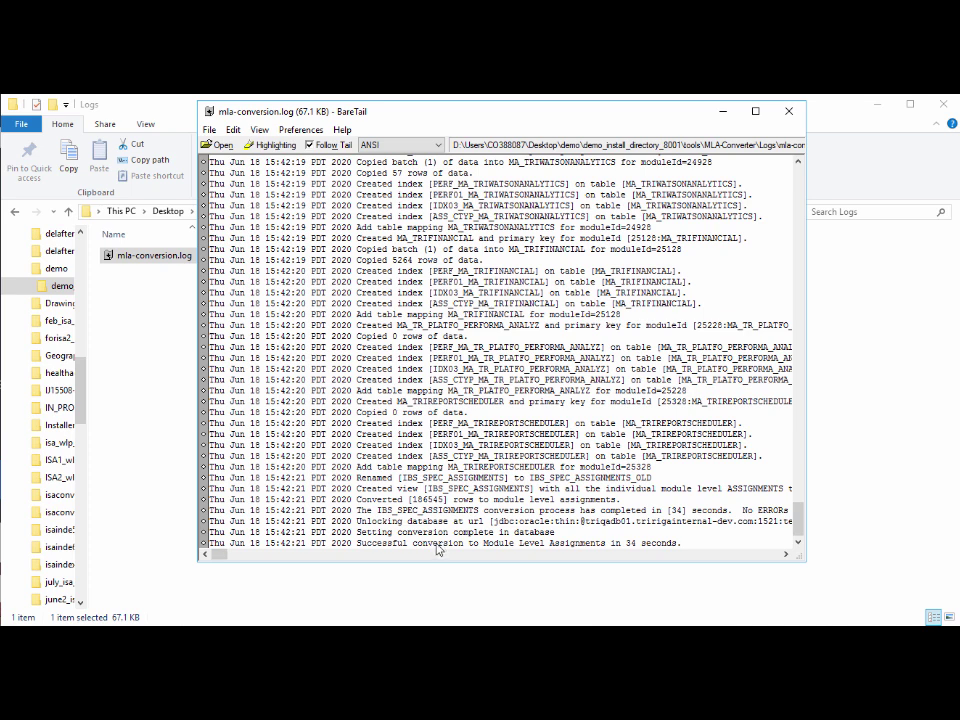
# Step: Close BareTail and bring the converter's Conversion Successful screen back to the front
pyautogui.click(790, 112)
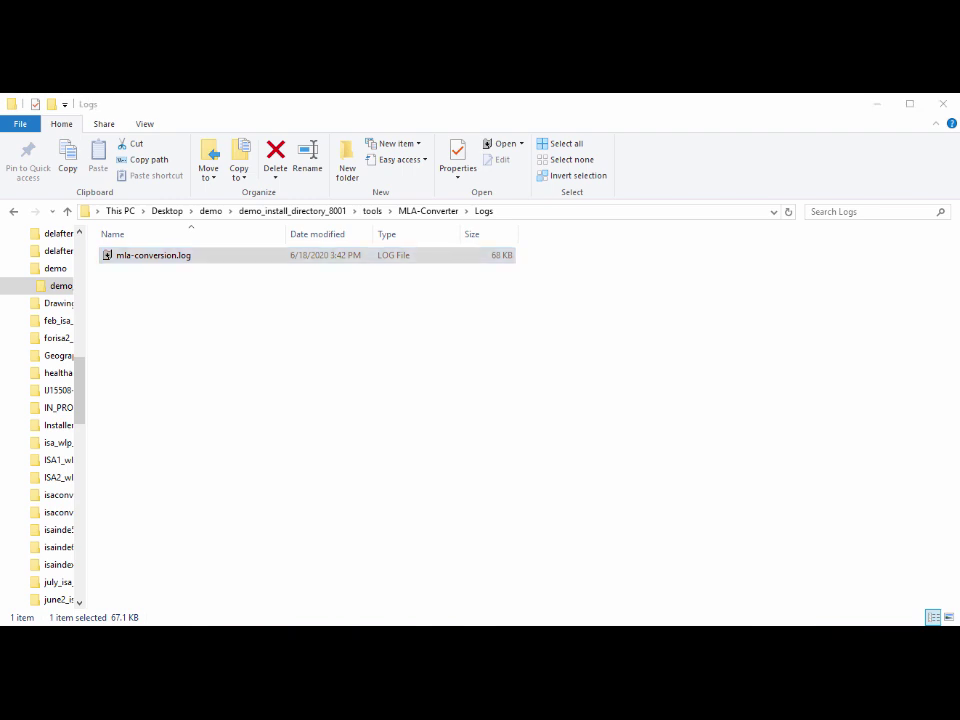
pyautogui.hotkey('alt', 'Tab')
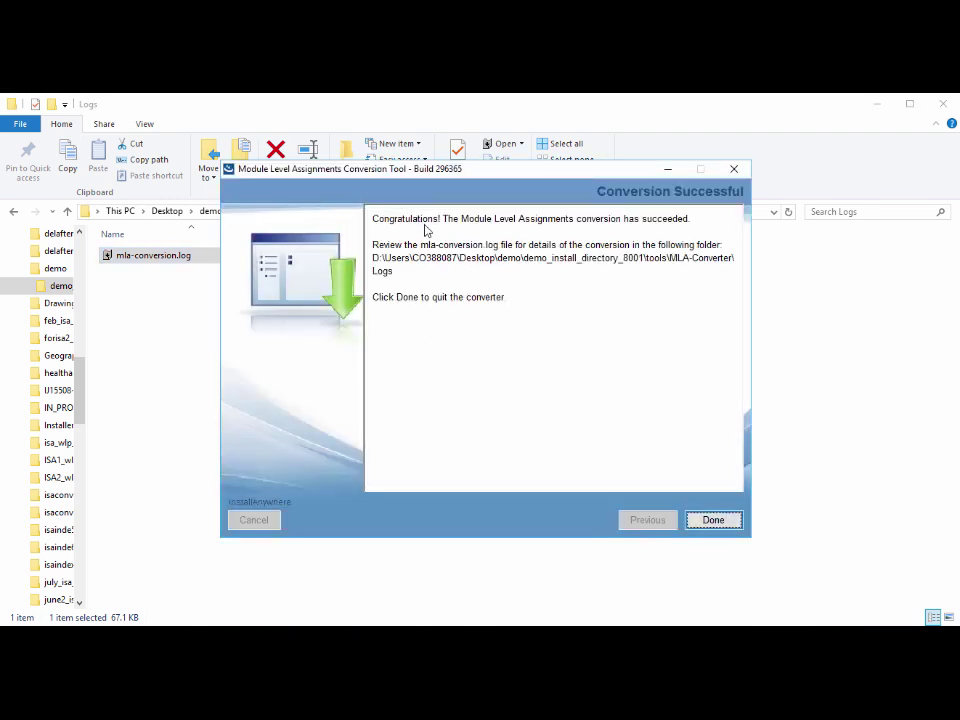